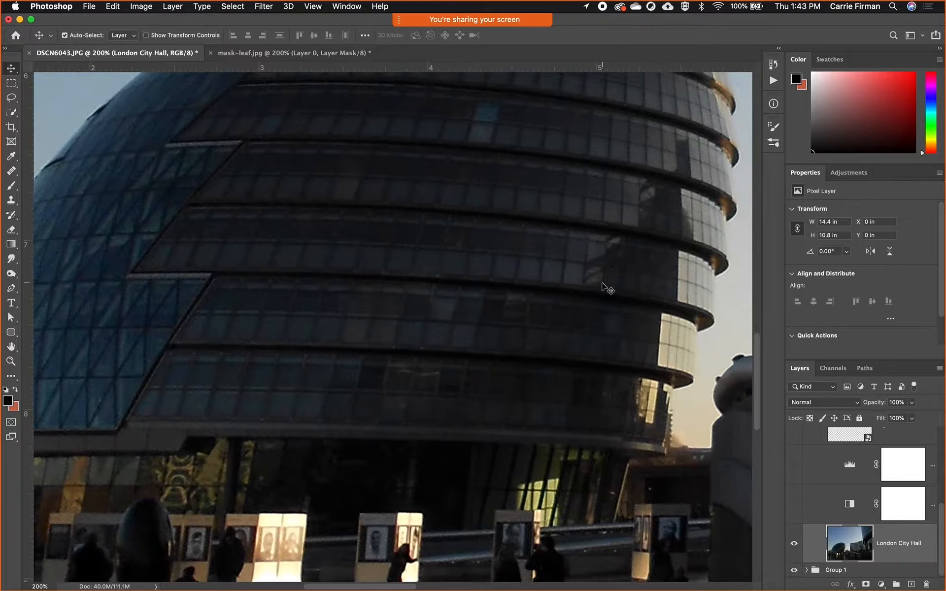
Step: Try selecting the rounded City Hall building with the Quick Selection tool, including its right edge, and drop the selection
key("super+minus")
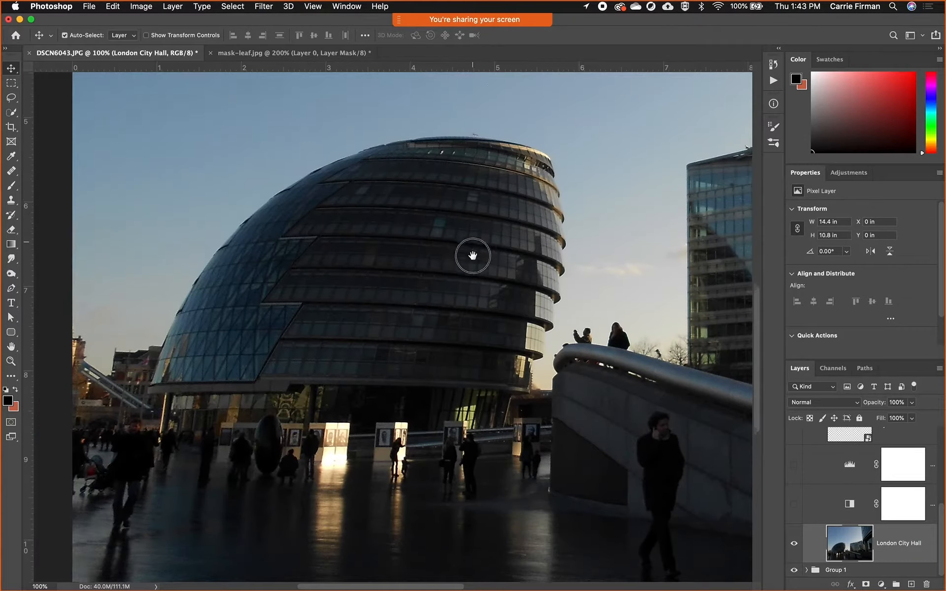
left_click_drag(471, 253, 473, 293)
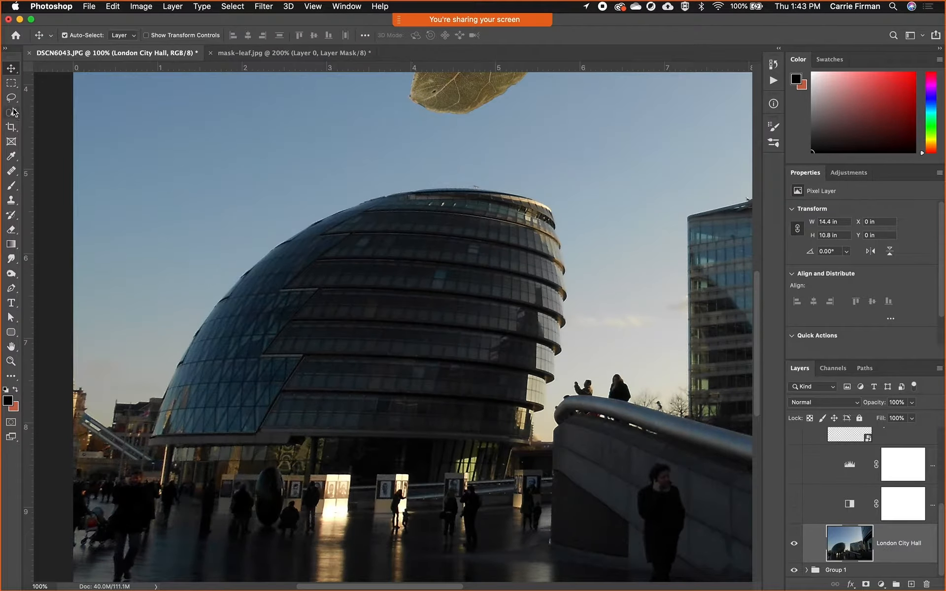
left_click(11, 112)
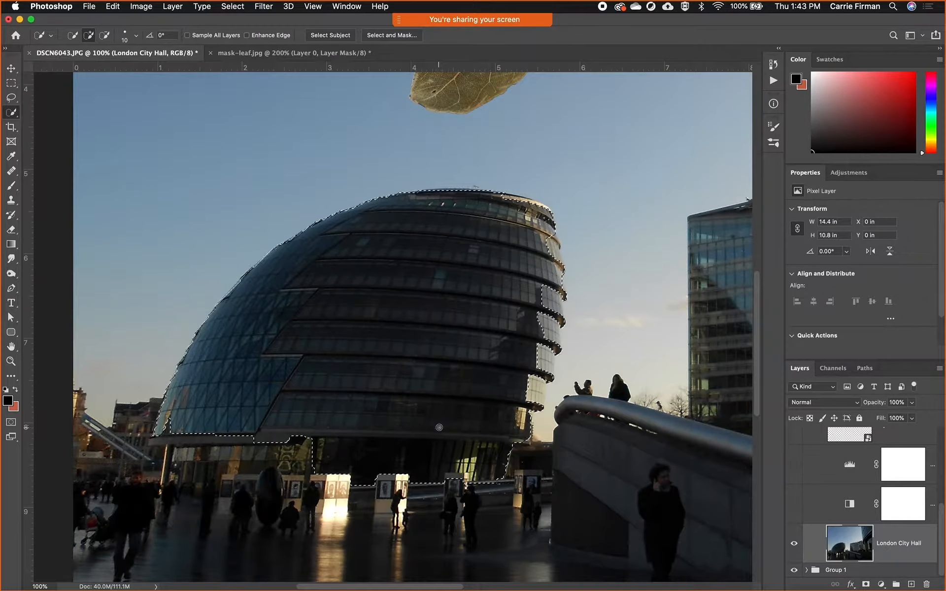
left_click_drag(555, 331, 523, 214)
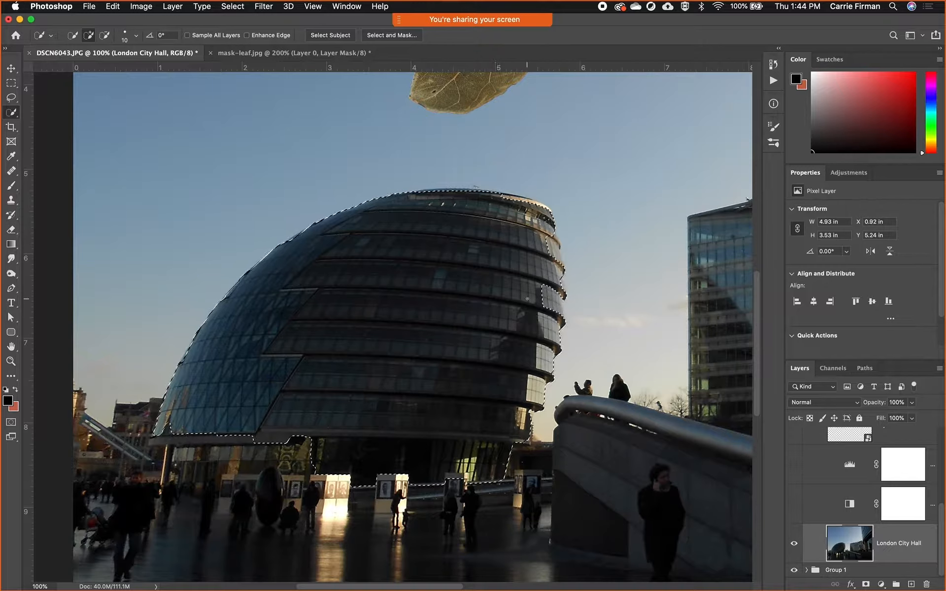
key("super+d")
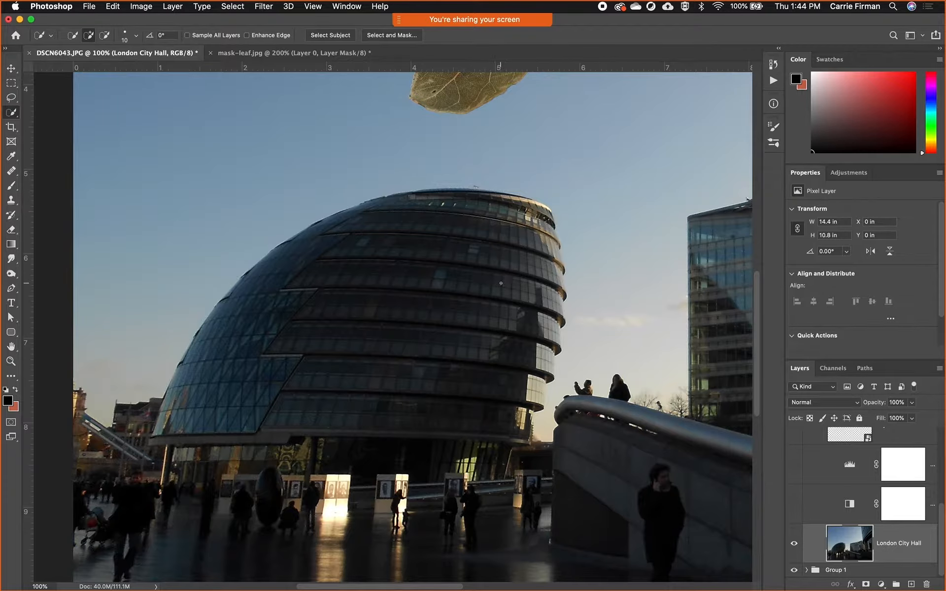
Step: Create a new path and start a Pen outline at the rounded building's lower right corner, up to the lowest ledge
left_click(870, 373)
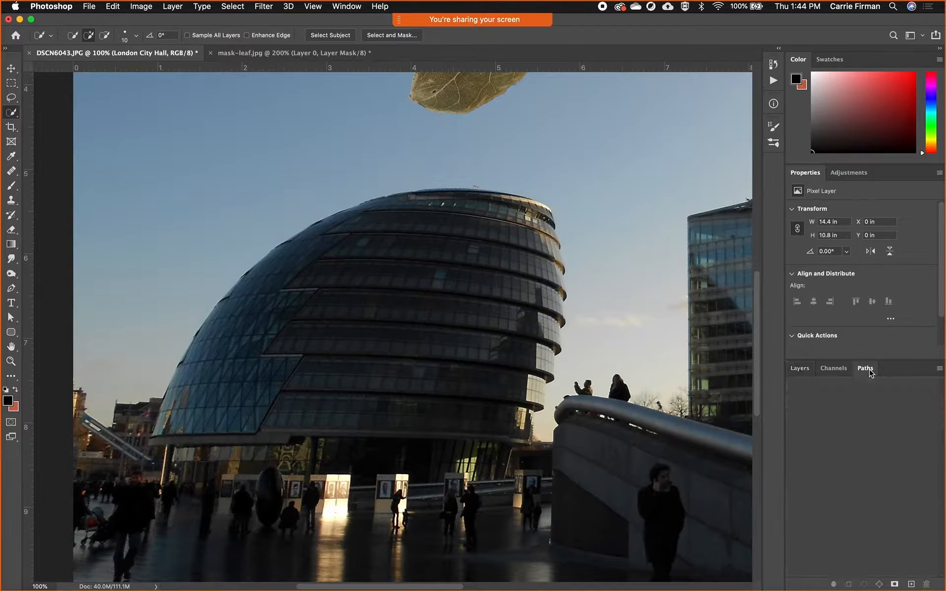
left_click(911, 584)
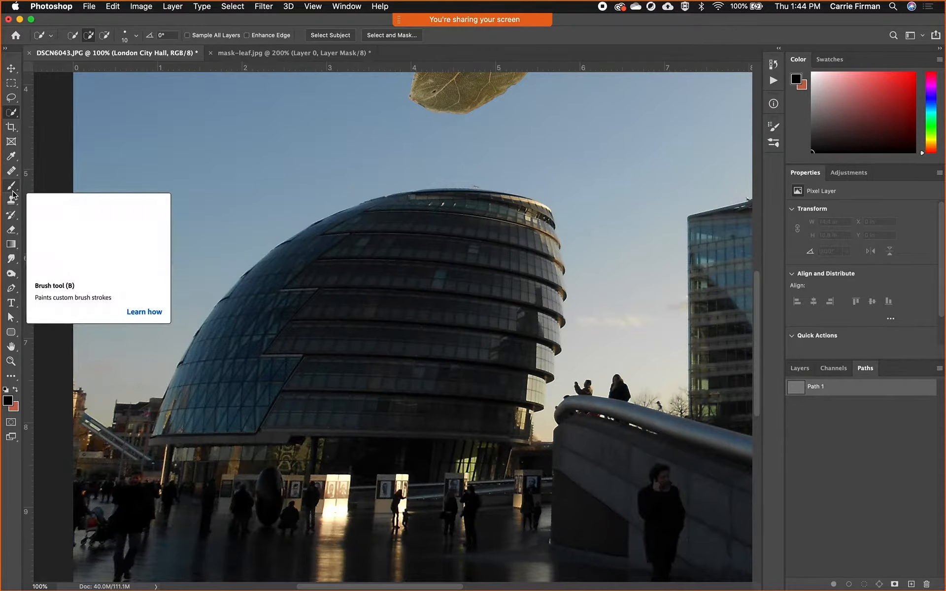
key("p")
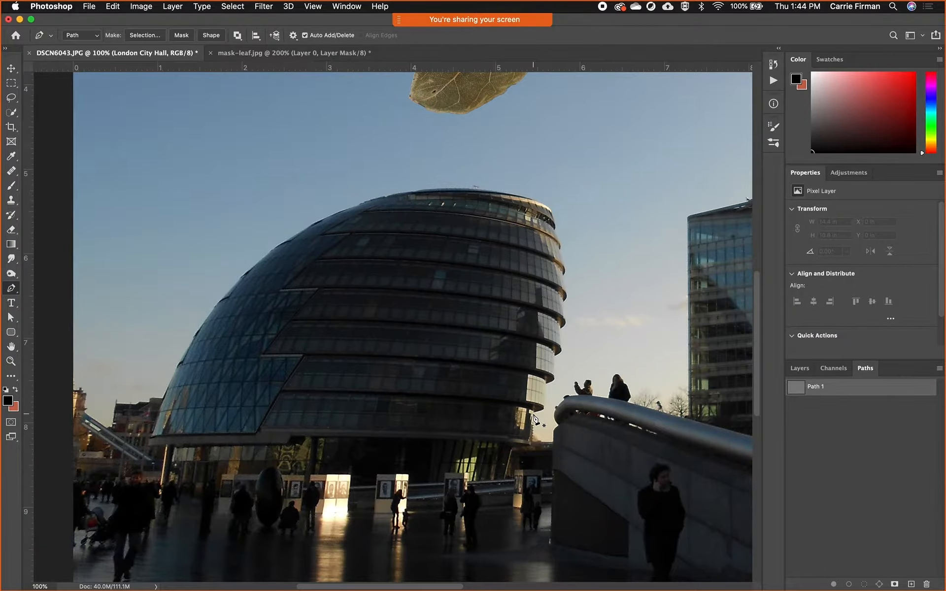
key("super+plus")
key("super+plus")
key("space")
left_click_drag(663, 429, 300, 222)
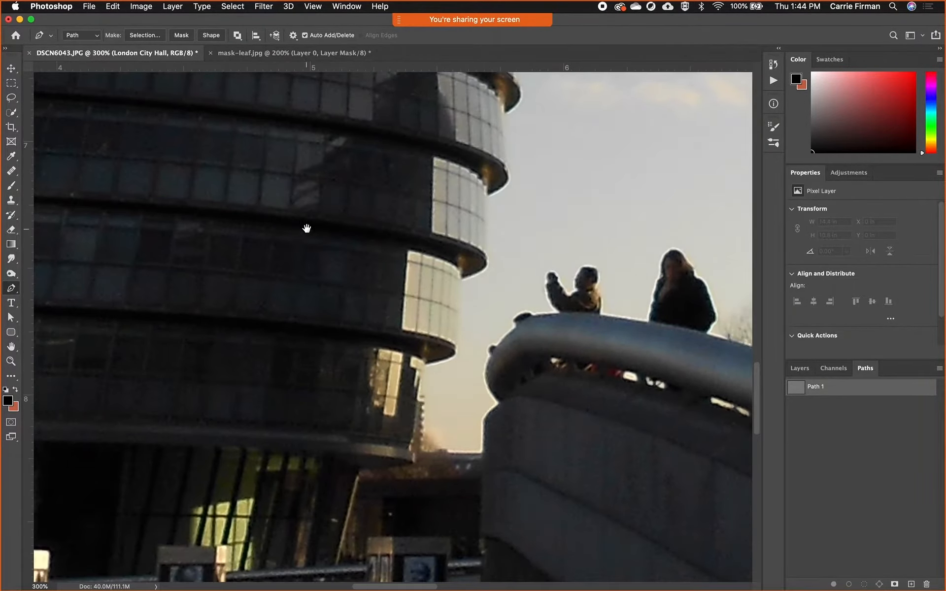
left_click(415, 460)
left_click(427, 363)
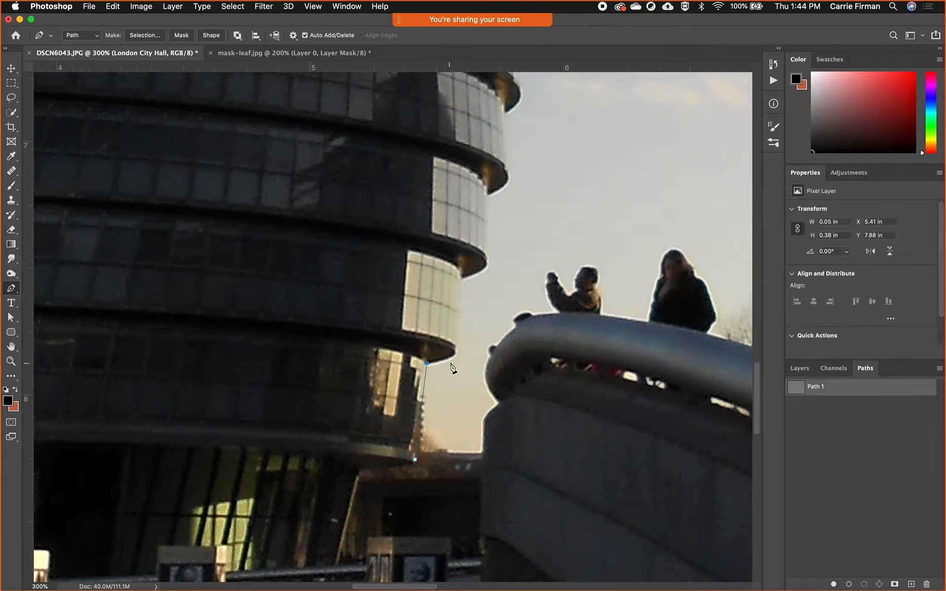
Step: Continue the Pen outline up the building's stepped right edge, adding curved anchors around each protruding ledge
left_click_drag(456, 352, 456, 348)
left_click(463, 278)
left_click_drag(487, 261, 488, 250)
left_click(488, 194)
left_click_drag(508, 175, 422, 355)
left_click(448, 334)
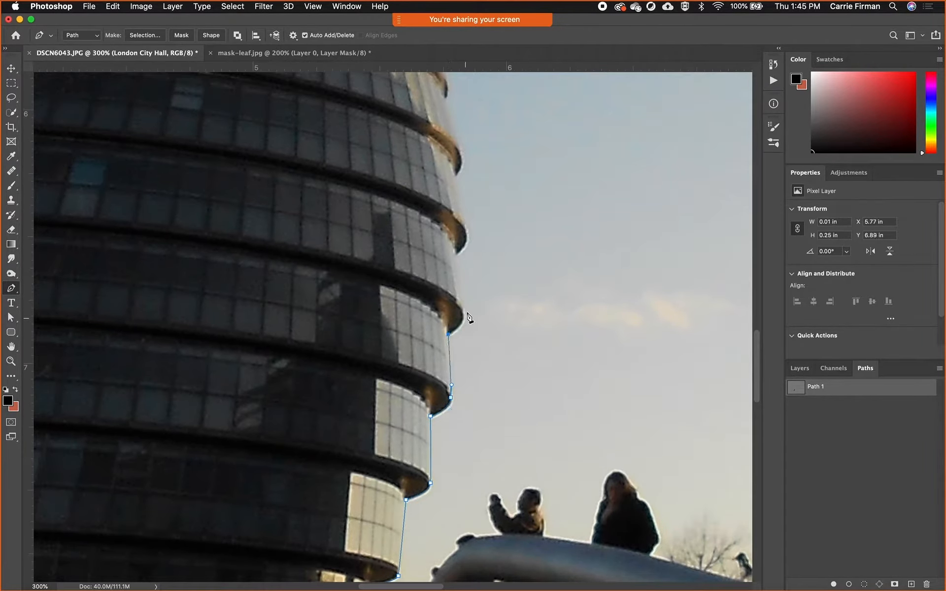
left_click_drag(464, 312, 464, 302)
left_click(458, 252)
left_click_drag(465, 228, 462, 214)
left_click(457, 174)
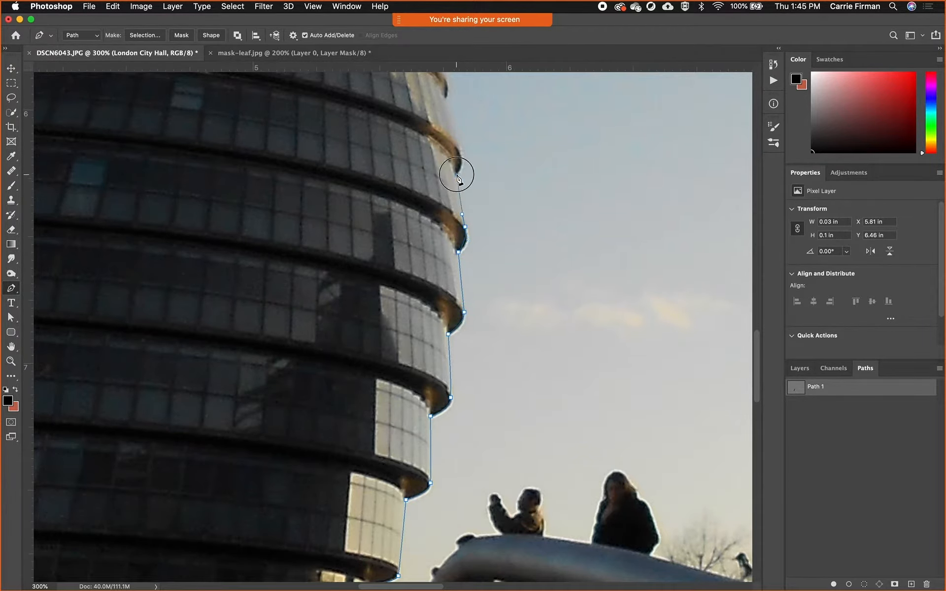
Step: Trace the uppermost ledges of the right edge up to the roof corner, replacing one misplaced anchor
scroll(458, 197, "up", 5)
left_click_drag(452, 355, 438, 286)
left_click(421, 243)
left_click_drag(412, 194, 412, 188)
key("super+z")
left_click(423, 228)
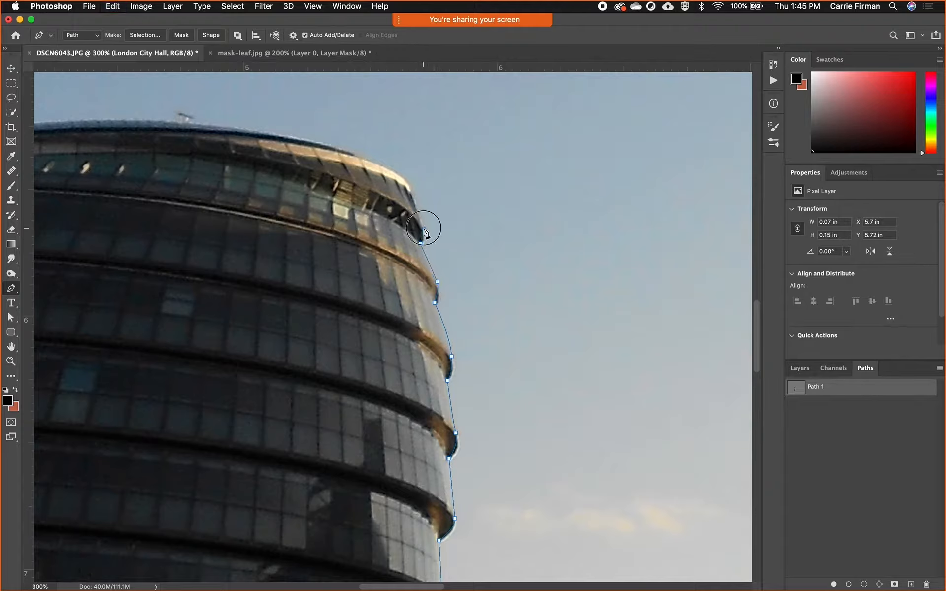
left_click_drag(403, 178, 399, 172)
Step: Trace the building's roofline from the right roof corner across the top to the start of the left slope
scroll(345, 155, "up", 5)
scroll(345, 155, "left", 8)
left_click_drag(425, 244, 346, 233)
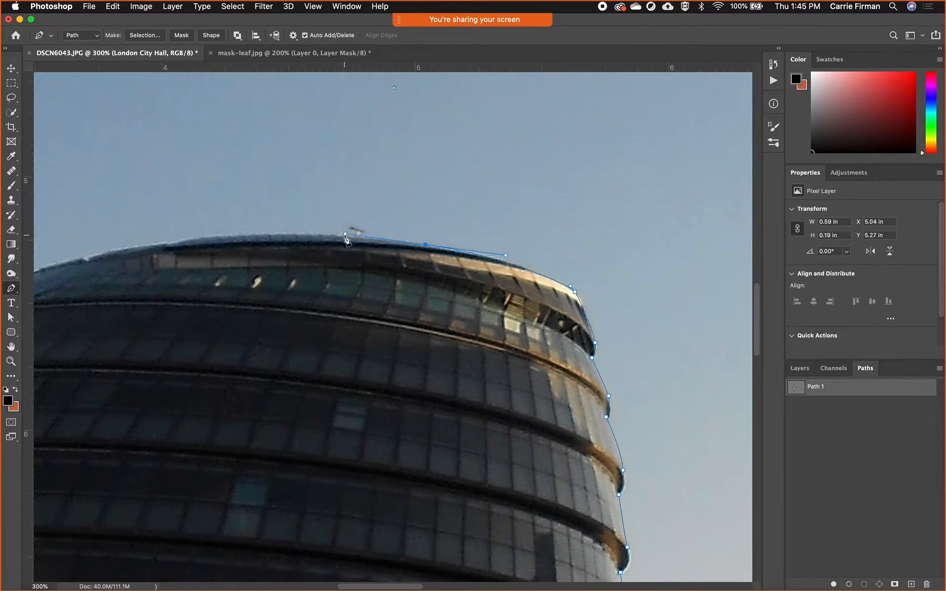
left_click_drag(235, 242, 488, 244)
left_click(425, 247)
left_click_drag(425, 247, 412, 247)
left_click(287, 272)
Step: Extend the outline with curved anchors down the upper part of the building's sloping left side
left_click_drag(238, 302, 439, 187)
left_click_drag(336, 222, 313, 235)
left_click_drag(246, 276, 234, 284)
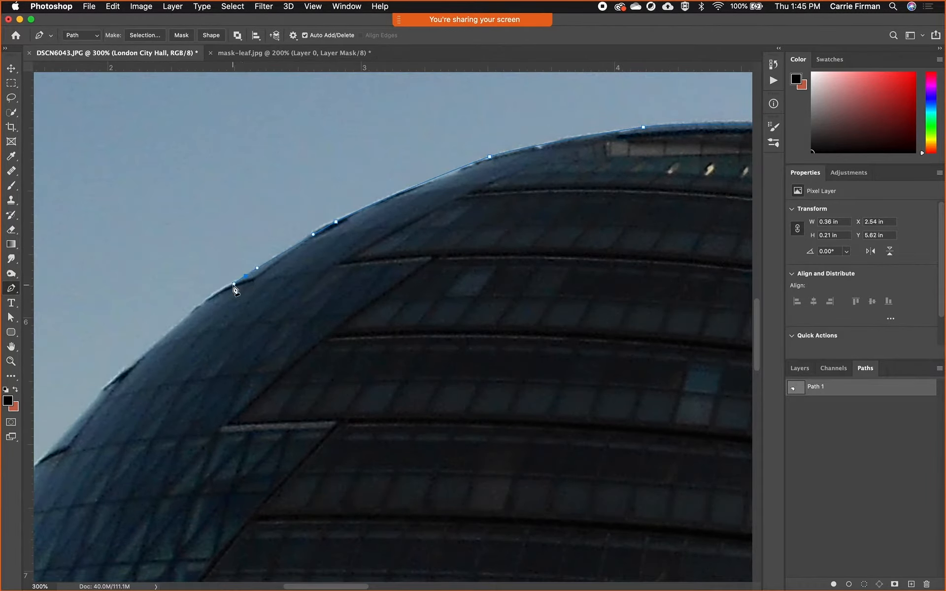
left_click_drag(140, 359, 115, 385)
left_click_drag(181, 408, 446, 216)
left_click_drag(286, 291, 261, 326)
Step: Trace the lower part of the building's left side down to the bottom left corner of the facade
left_click_drag(243, 397, 327, 212)
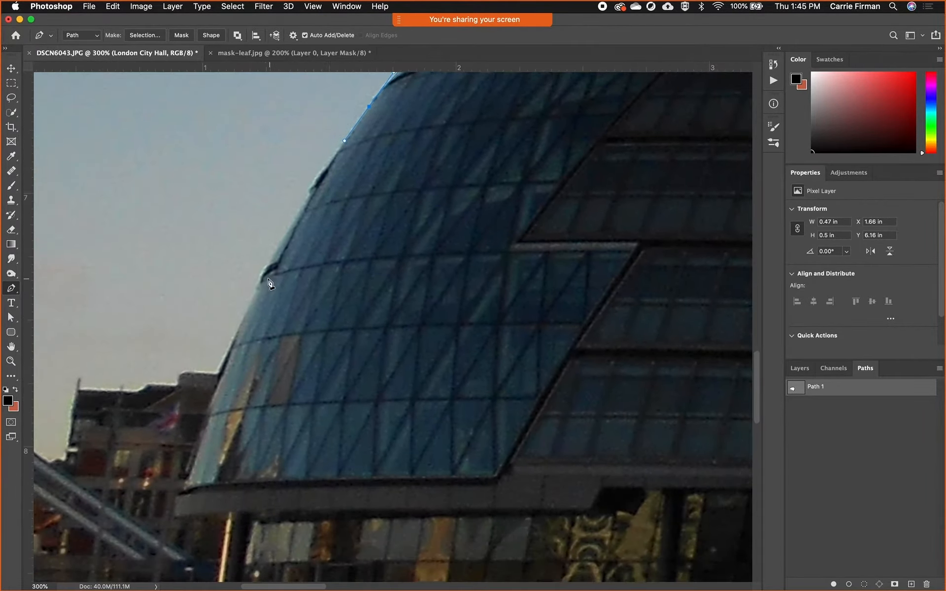
left_click_drag(259, 281, 246, 316)
left_click_drag(200, 432, 193, 450)
left_click_drag(178, 497, 176, 515)
Step: Trace the facade's bottom edge around the notch to the lower right corner and close the path at its starting anchor
left_click_drag(589, 509, 601, 486)
left_click_drag(649, 459, 163, 412)
left_click_drag(601, 450, 604, 449)
left_click(709, 455)
left_click_drag(693, 437, 203, 417)
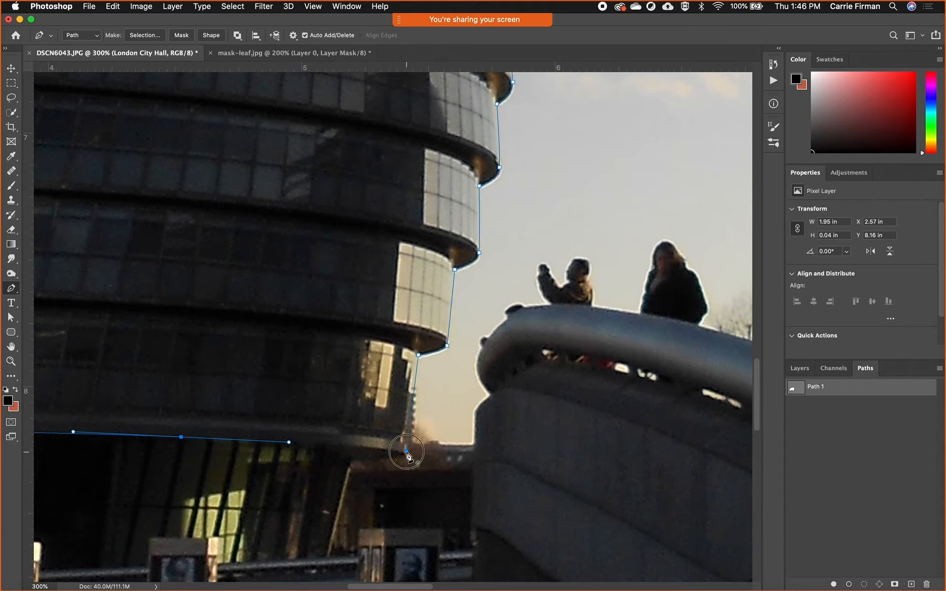
left_click(405, 451)
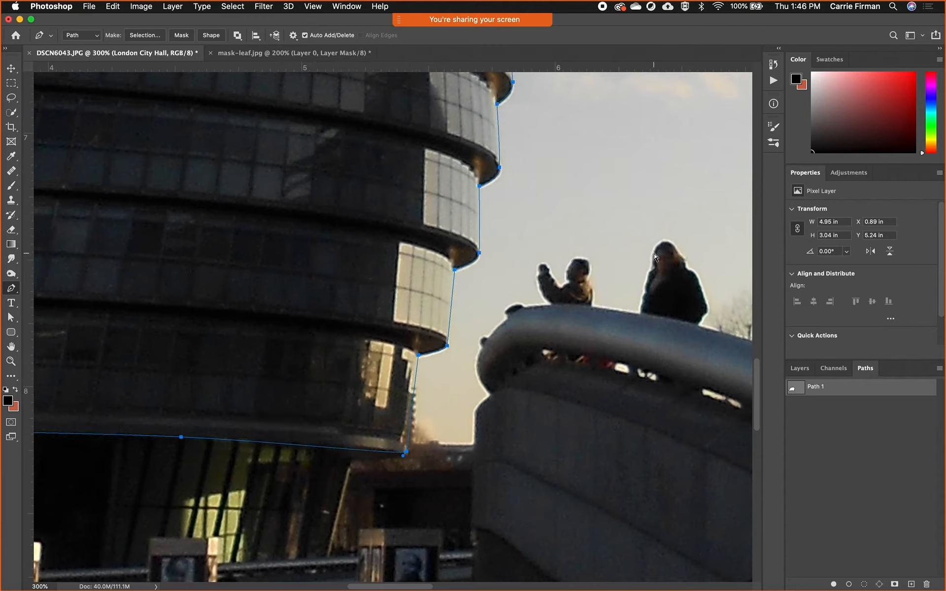
Step: Fit the whole image in view and load the closed building path as a selection
key("super+1")
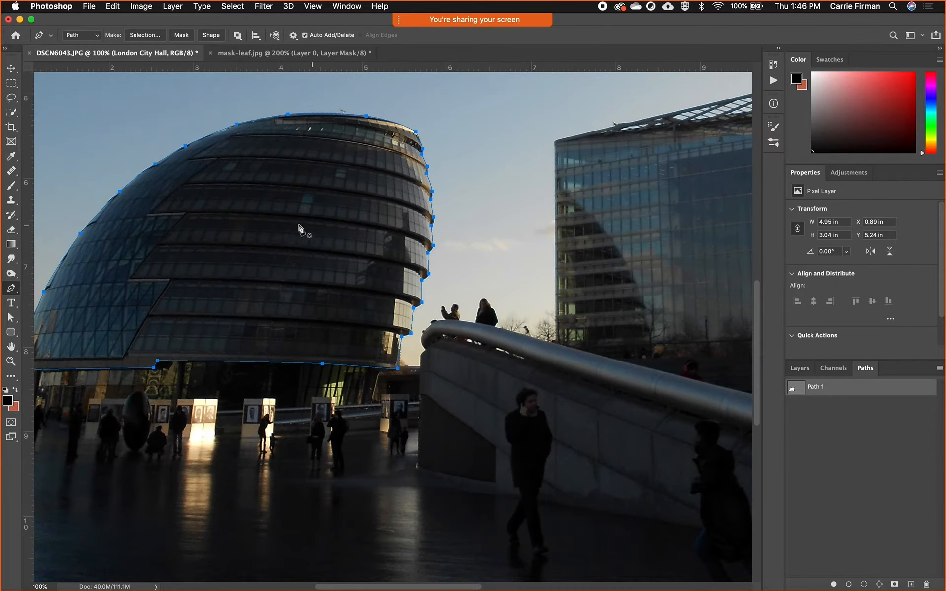
left_click_drag(308, 229, 380, 255)
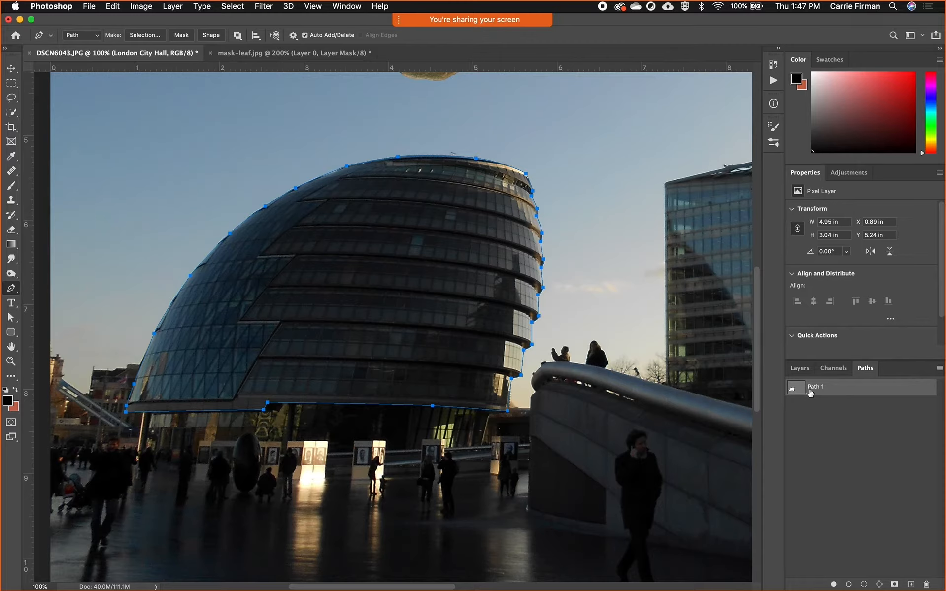
key("super+0")
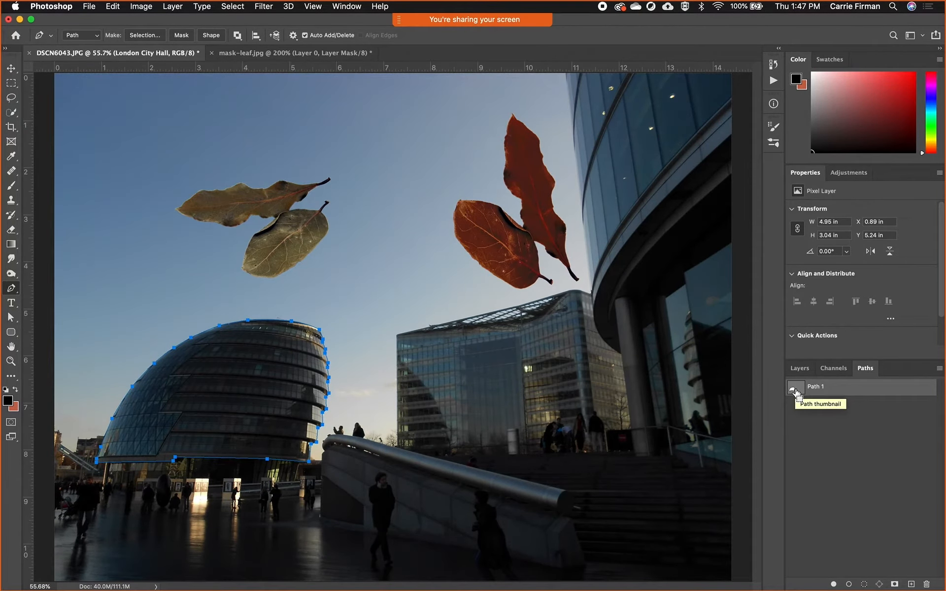
left_click(795, 389, "super")
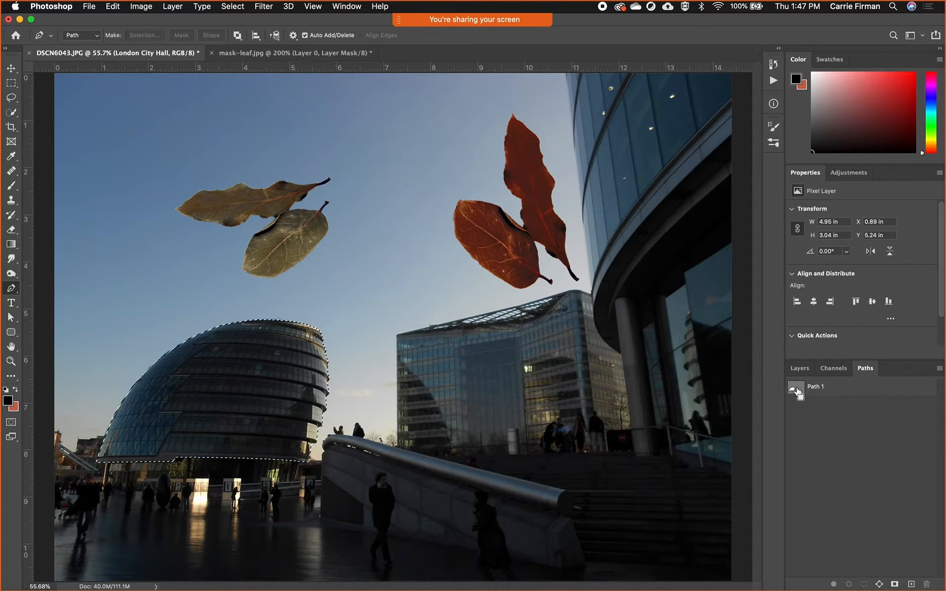
Step: Try masking the London City Hall layer with the building selection, hide Group 1 to check the cutout, and undo the mask
left_click(800, 369)
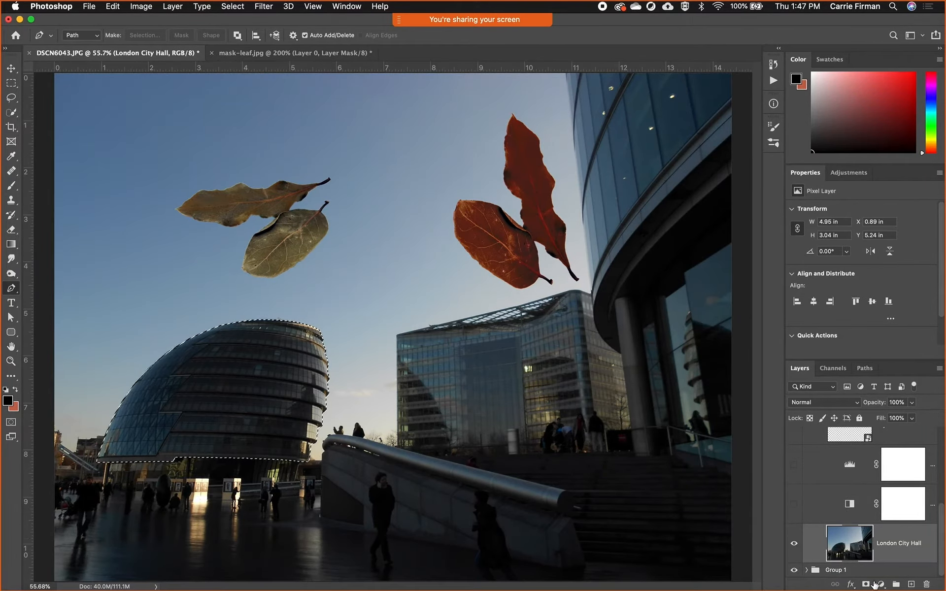
left_click(865, 585)
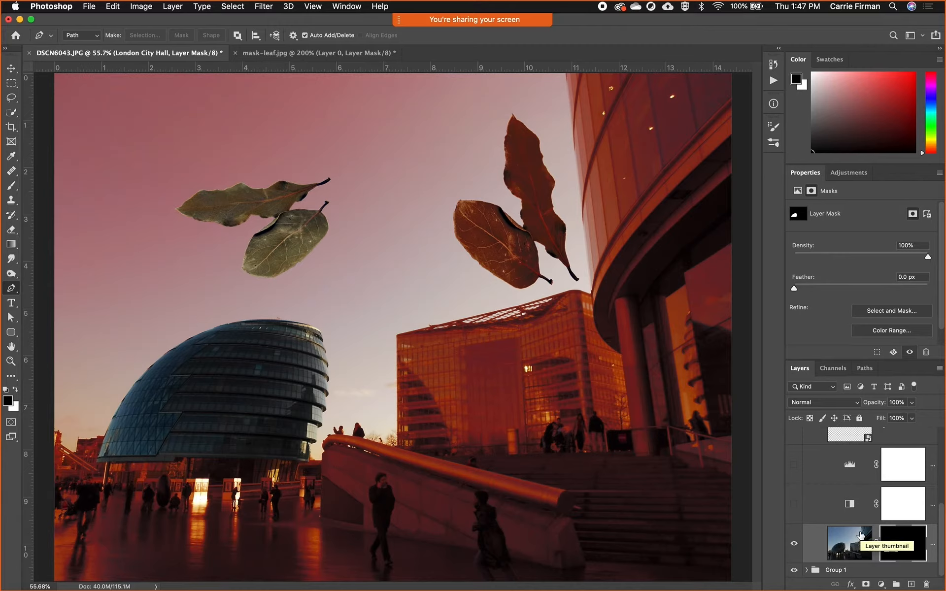
scroll(860, 535, "up", 5)
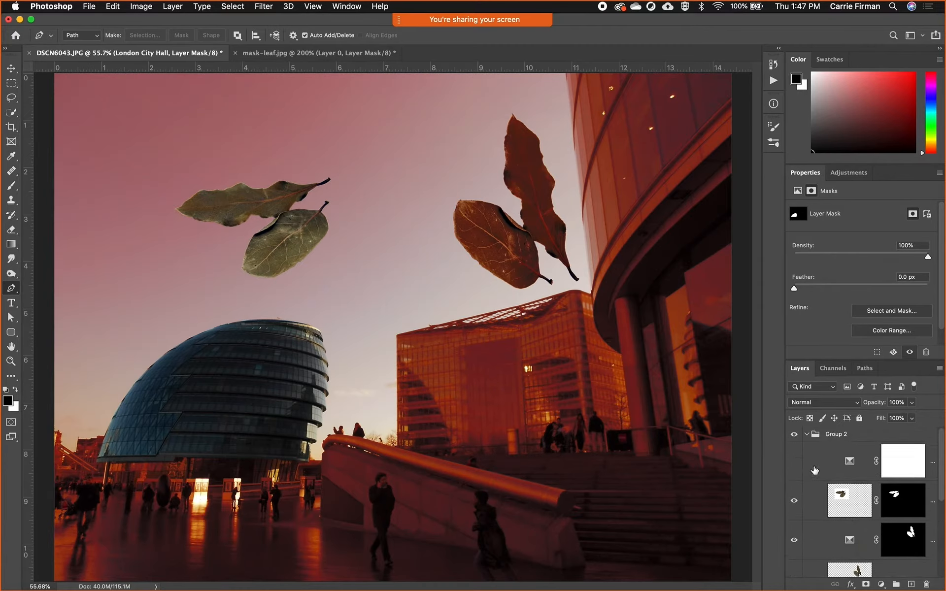
scroll(816, 473, "down", 5)
left_click(794, 570)
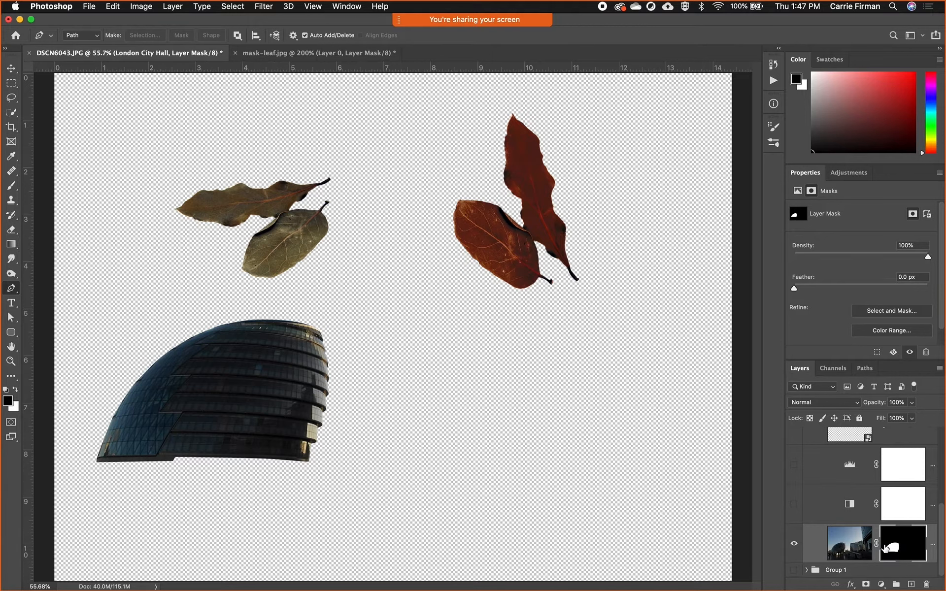
key("super+z")
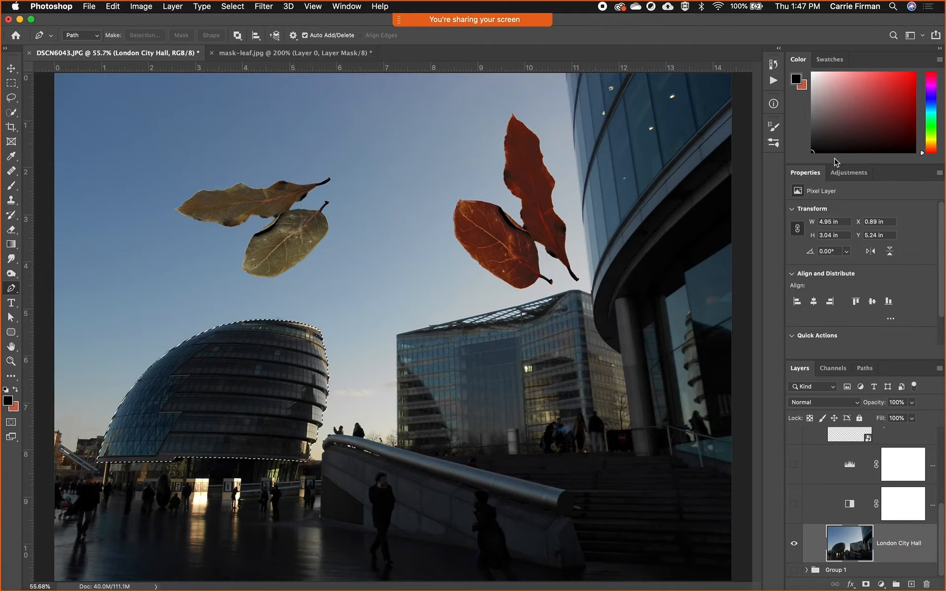
Step: Add a Hue/Saturation adjustment masked to the building selection, with hue -85, saturation -100 and lightness +42, and show the saved paths
left_click(848, 172)
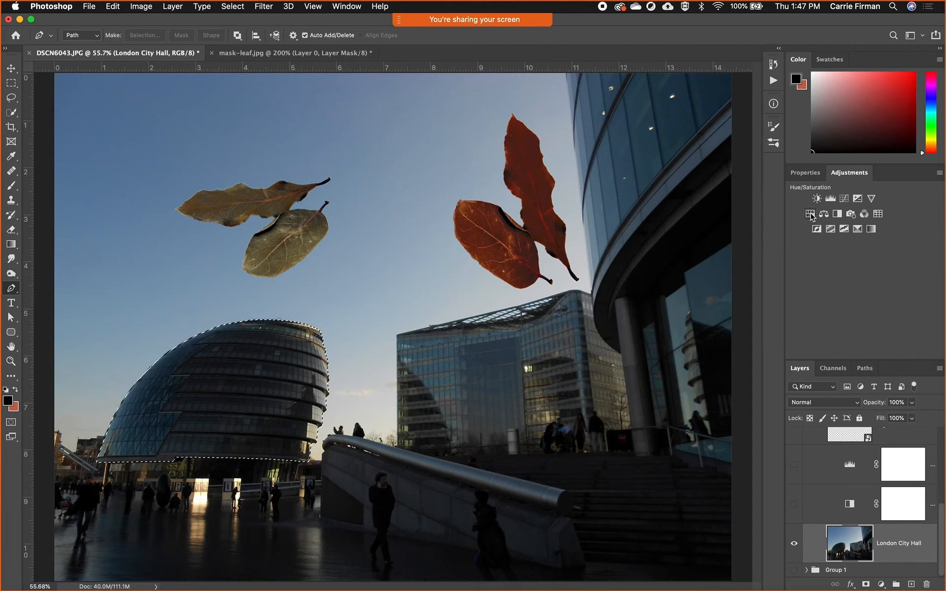
left_click(809, 215)
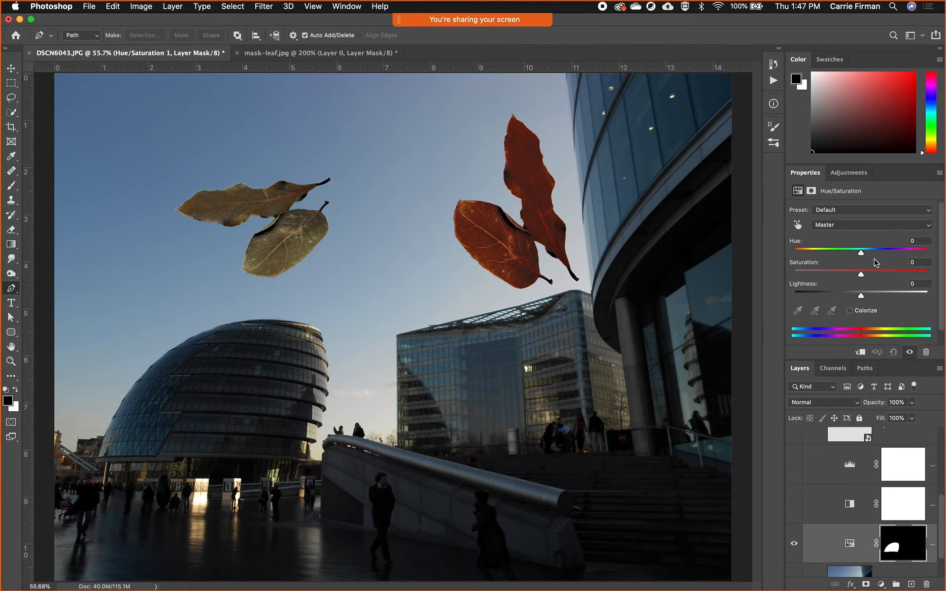
left_click_drag(860, 274, 775, 276)
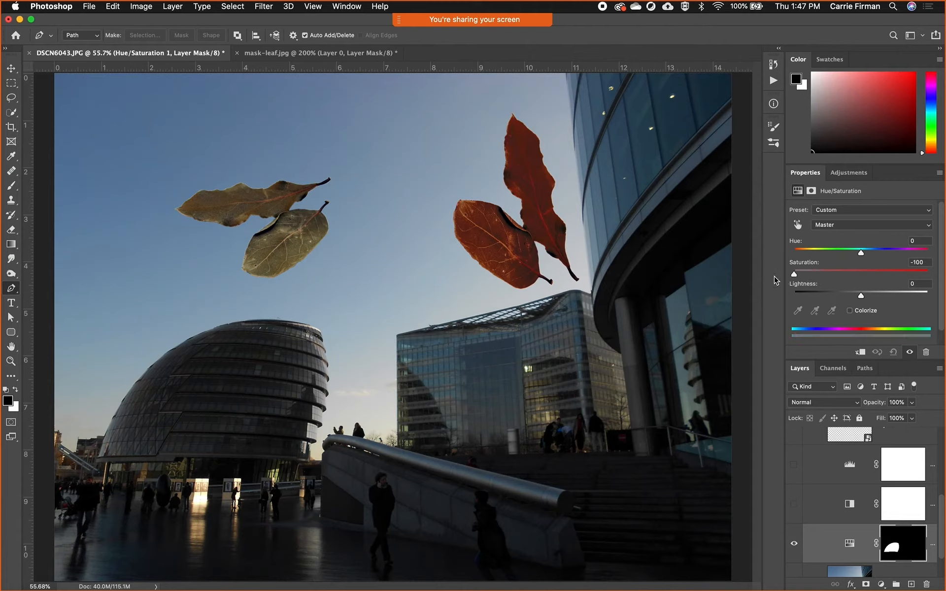
left_click_drag(866, 299, 889, 296)
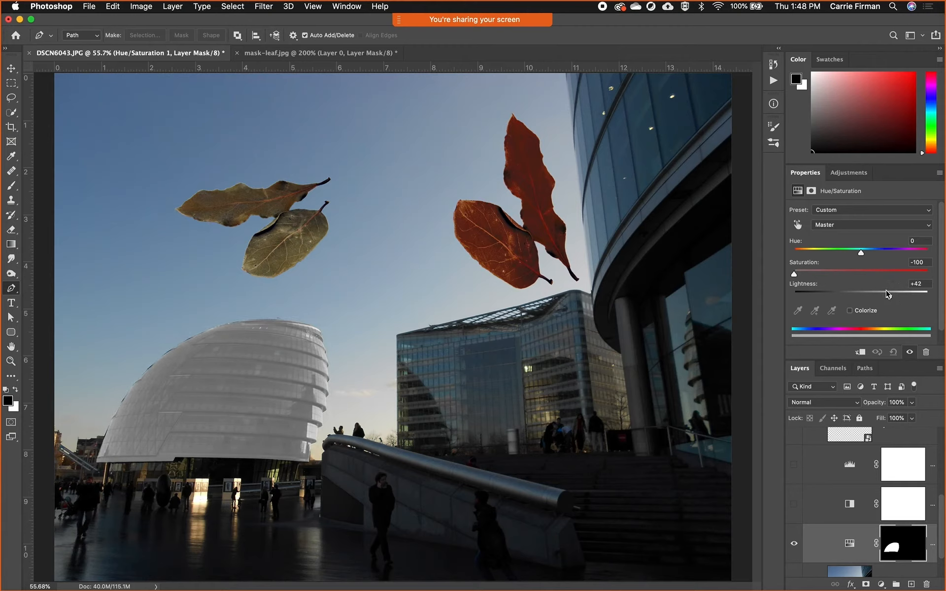
left_click_drag(862, 259, 819, 261)
left_click(864, 368)
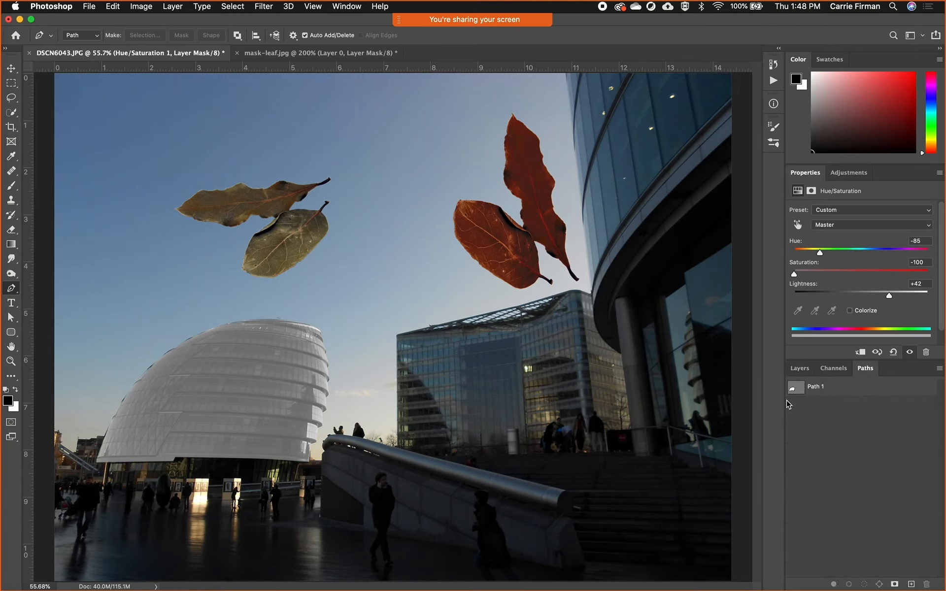